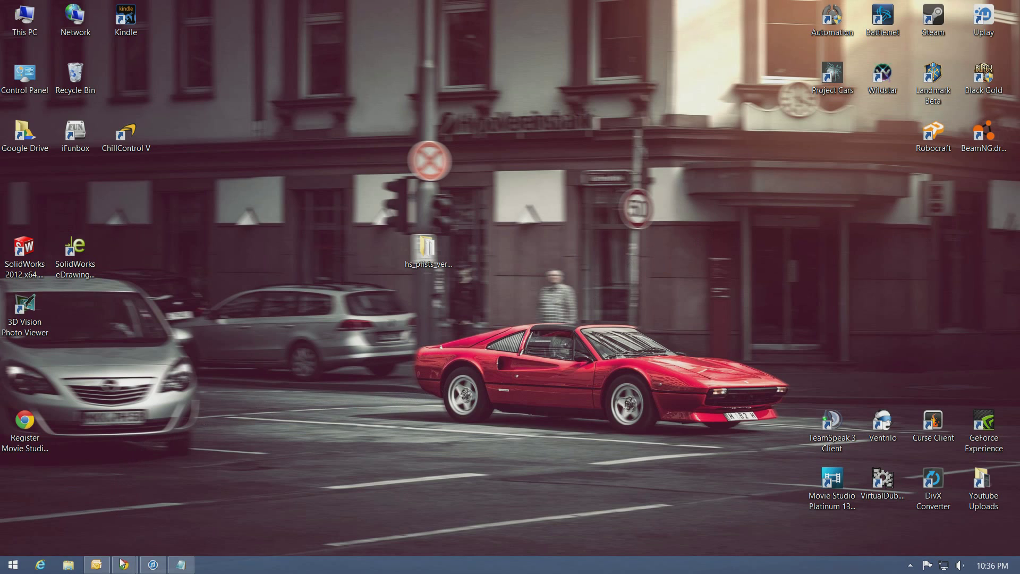
- Google 'installing hearthston on iphone', open the Reddit how-to thread, then bring up iTunes' Hearthstone results
left_click(132, 489)
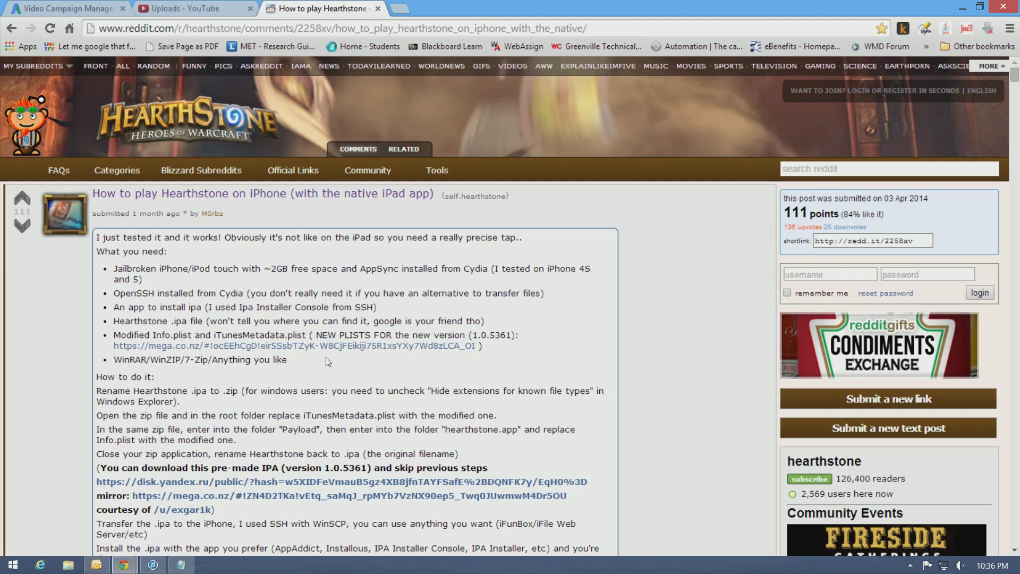
left_click(474, 29)
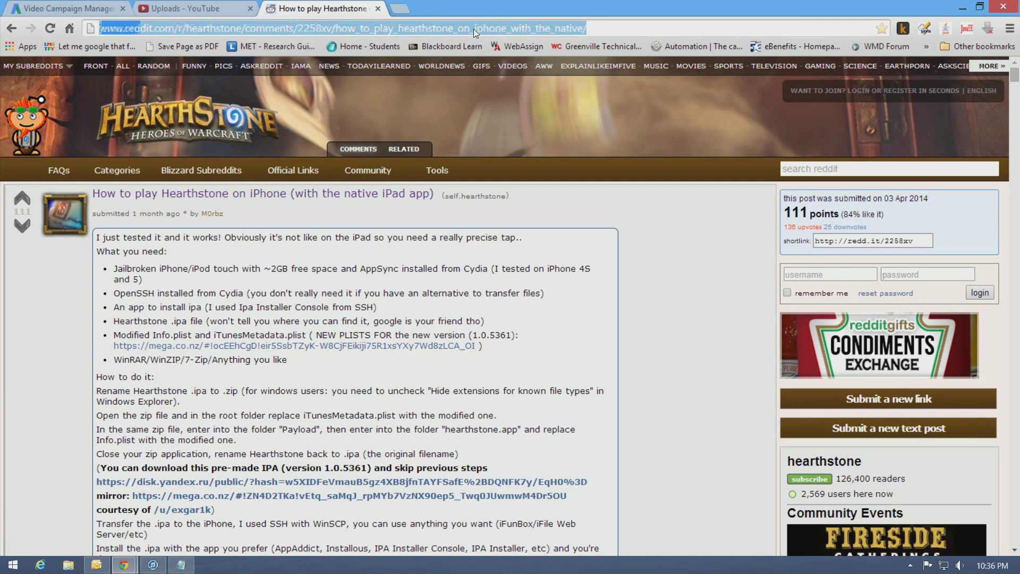
type("installing hearth")
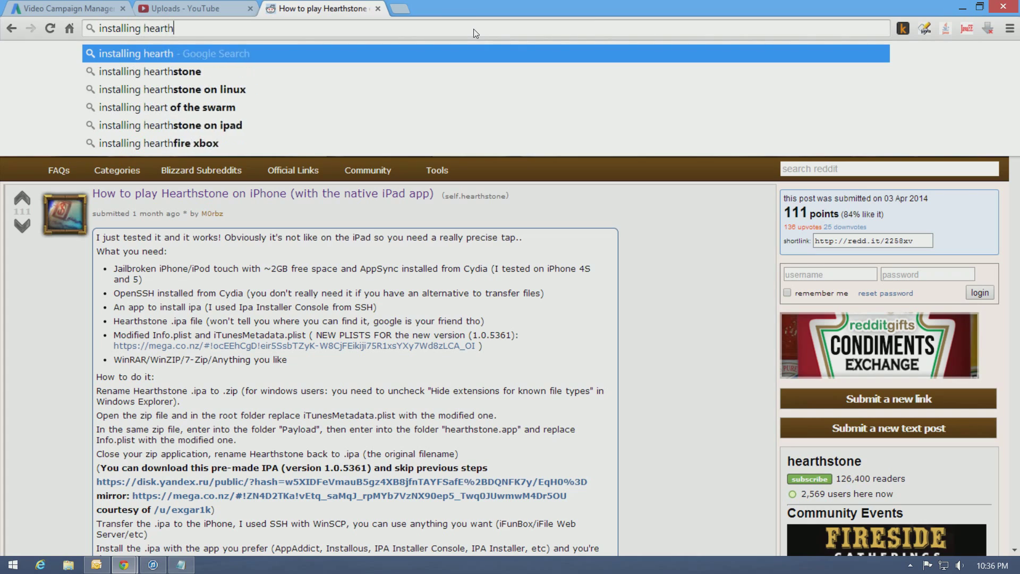
type("ston on ip")
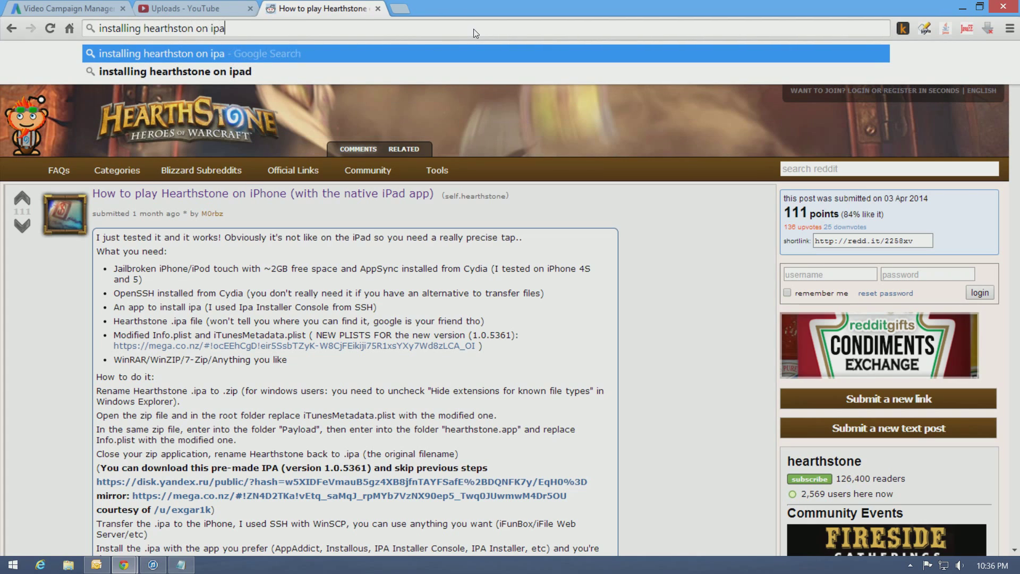
type("hone")
key("Return")
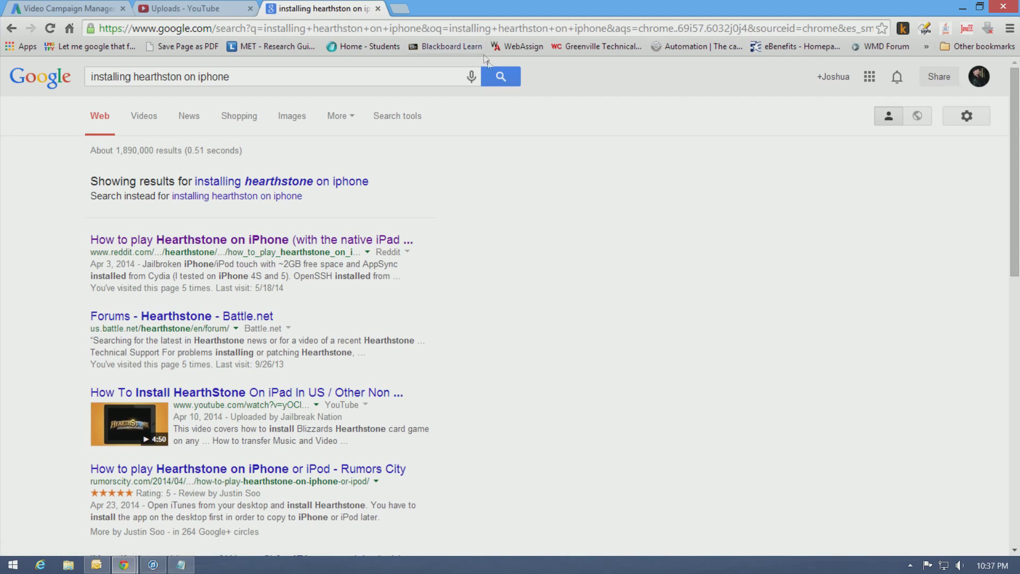
left_click(377, 243)
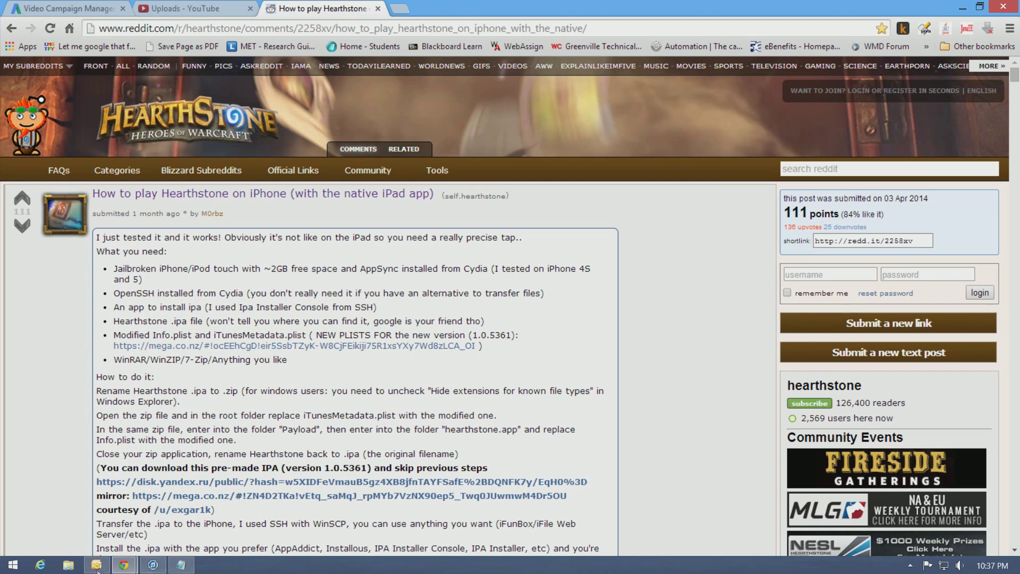
left_click(154, 565)
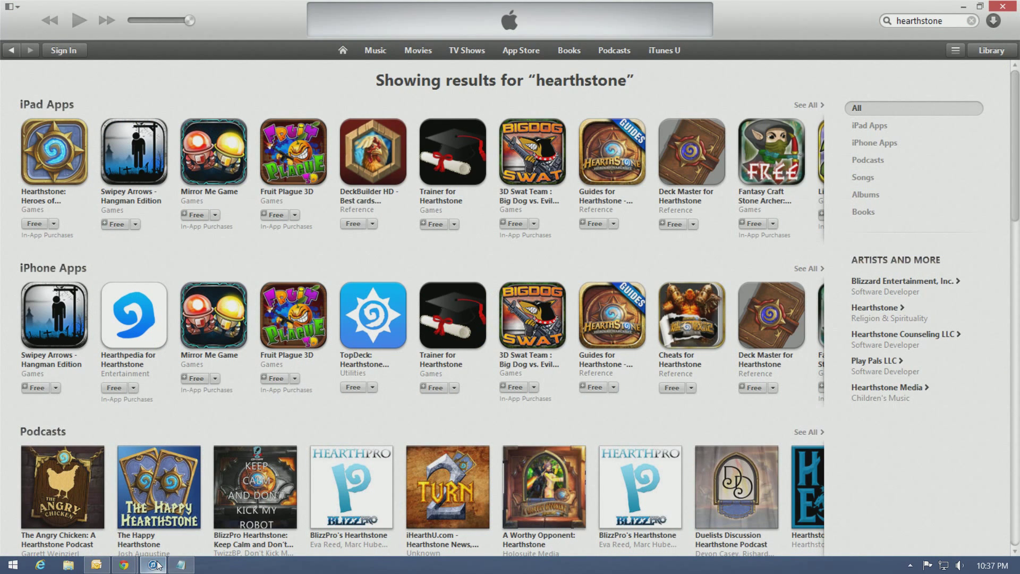
- Open the Hearthstone: Heroes of Warcraft iTunes page, cancel the Free sign-in, then open a new Chrome tab
left_click(952, 21)
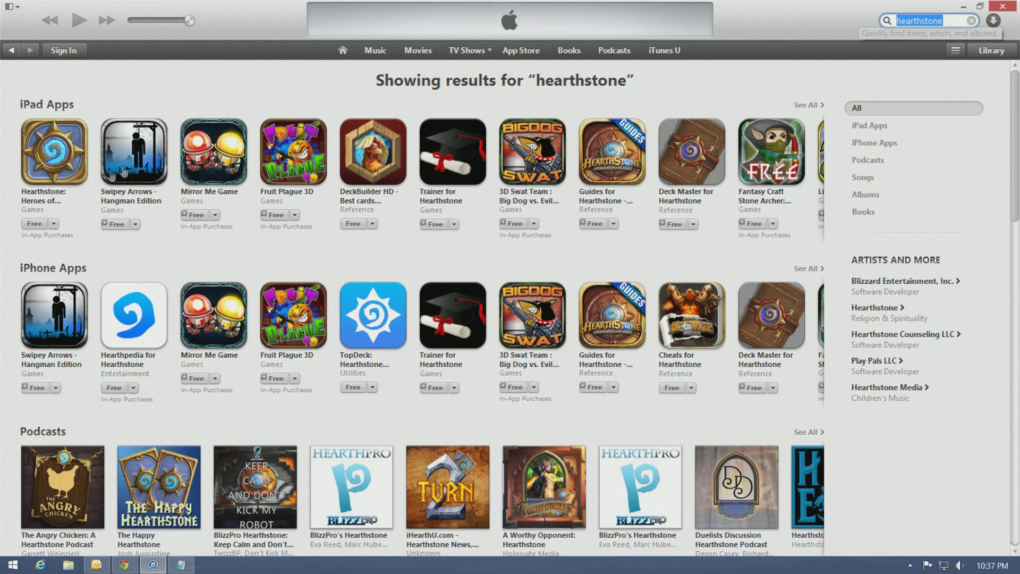
left_click(39, 159)
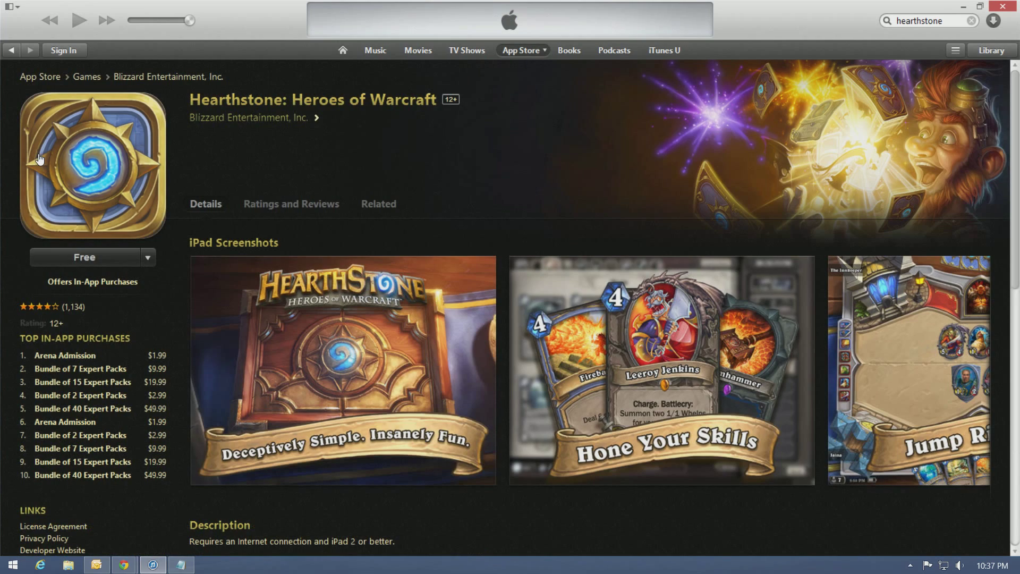
left_click(74, 258)
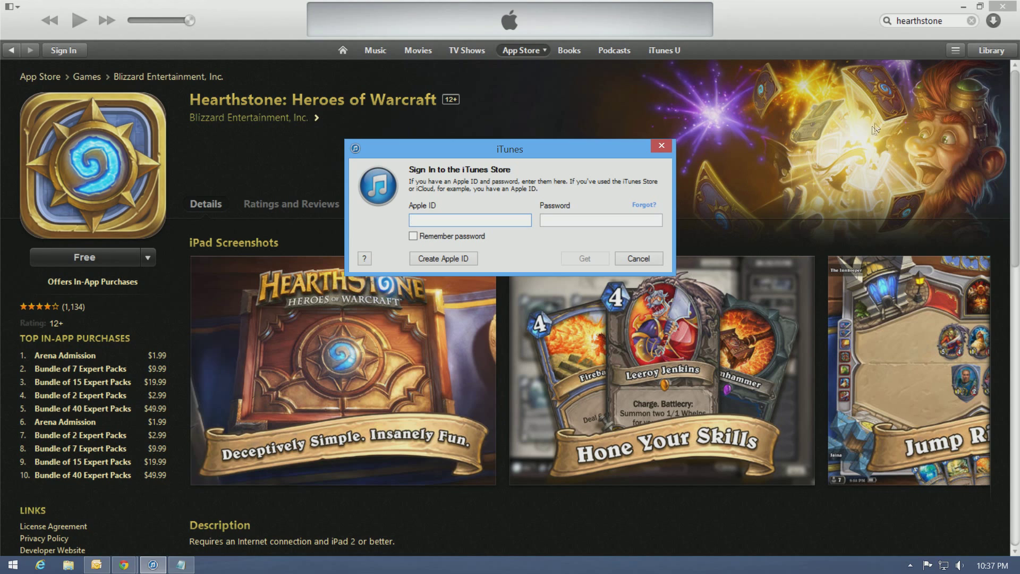
left_click(653, 260)
left_click(963, 10)
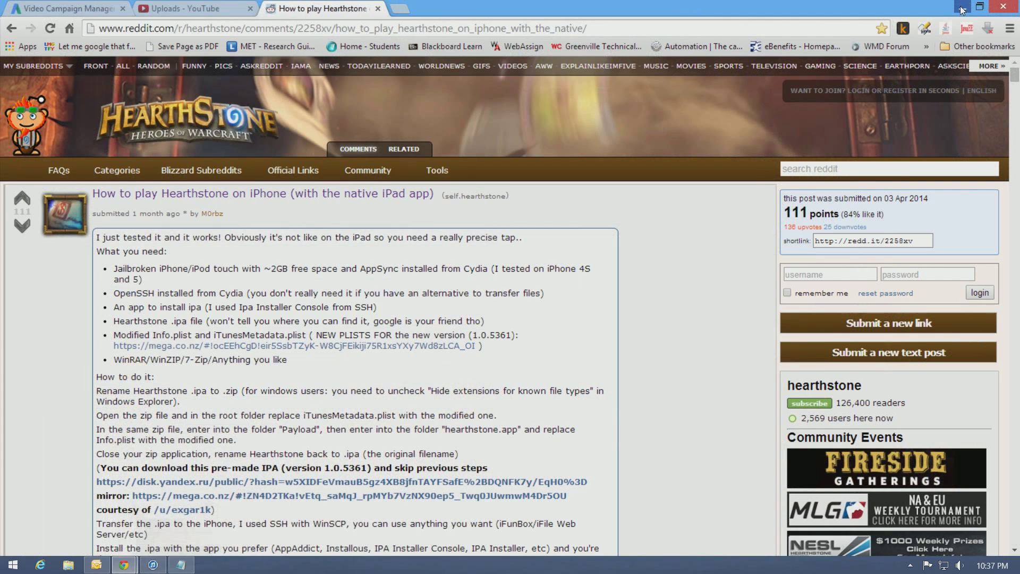
left_click(399, 9)
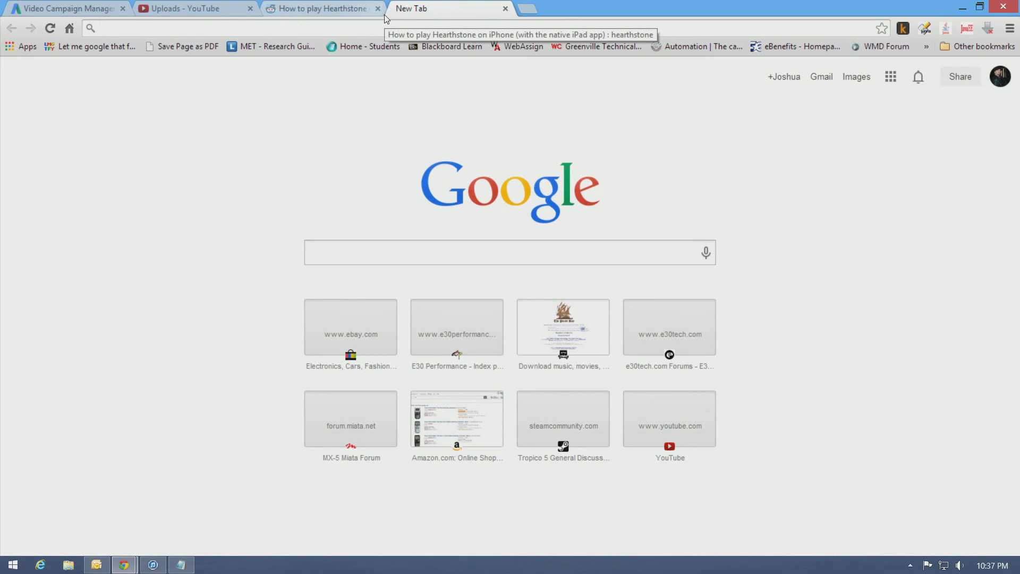
- Search for 'ifunbox', open its CNET Download.com page (version 2.6), then minimise Chrome
type("ifunbox")
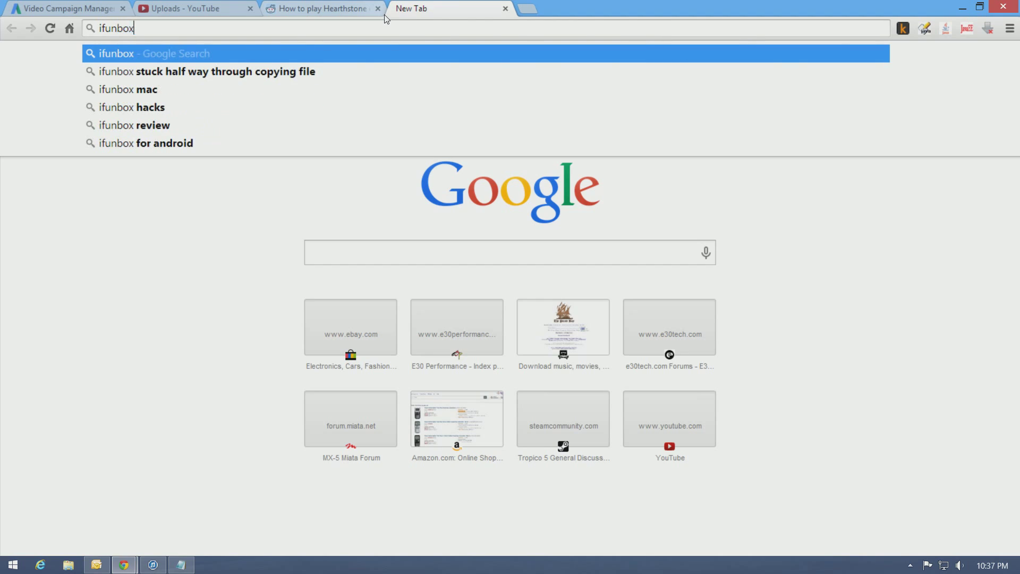
key("Return")
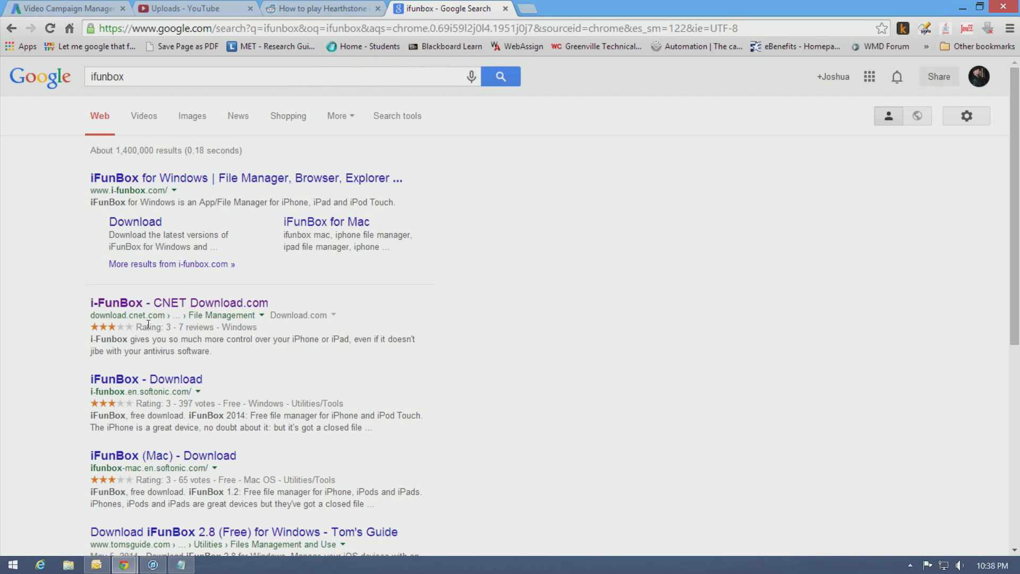
left_click(160, 308)
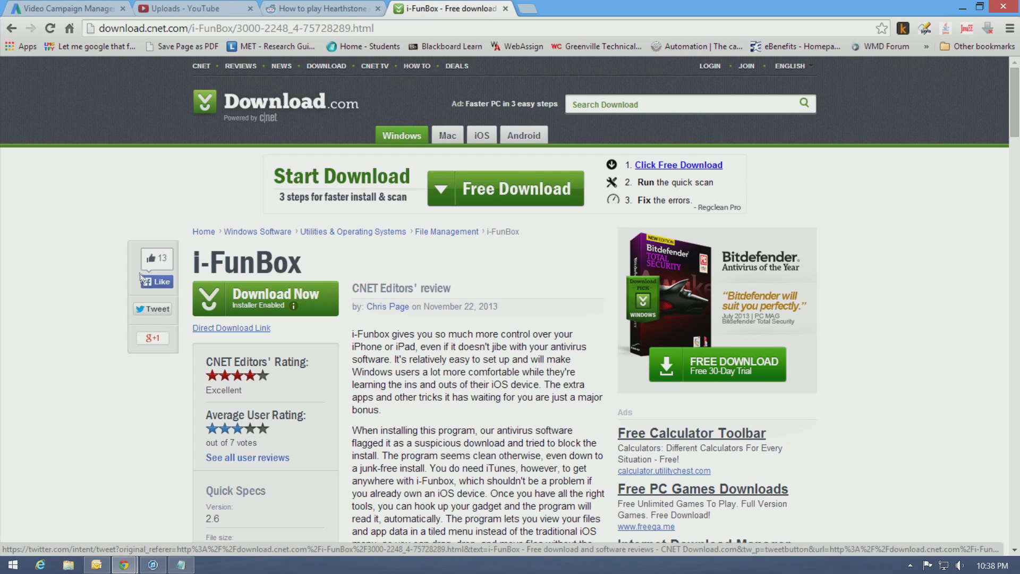
left_click(963, 7)
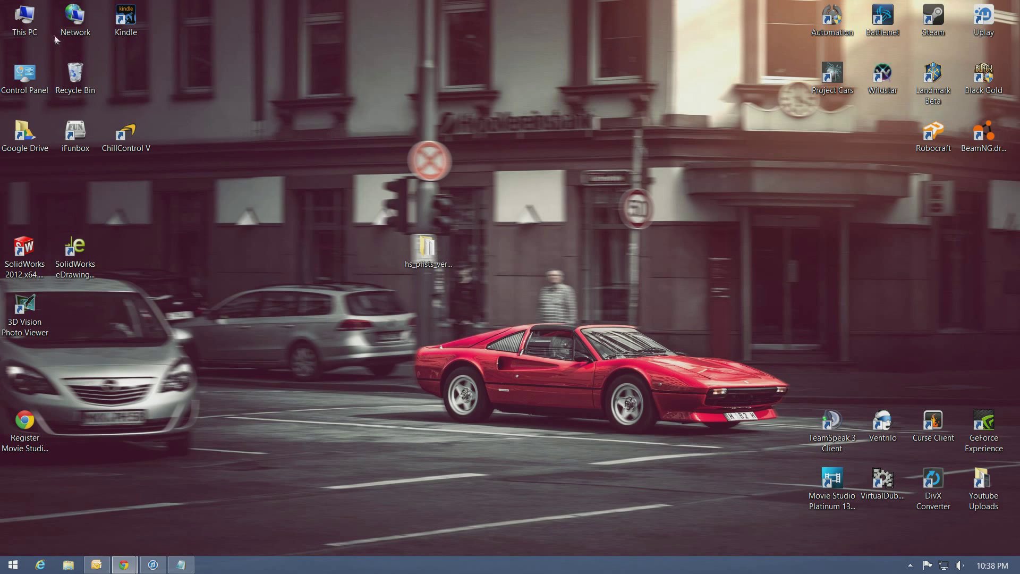
- Browse to C:\Users\user\Music\iTunes\iTunes Media\Mobile Applications
double_click(32, 21)
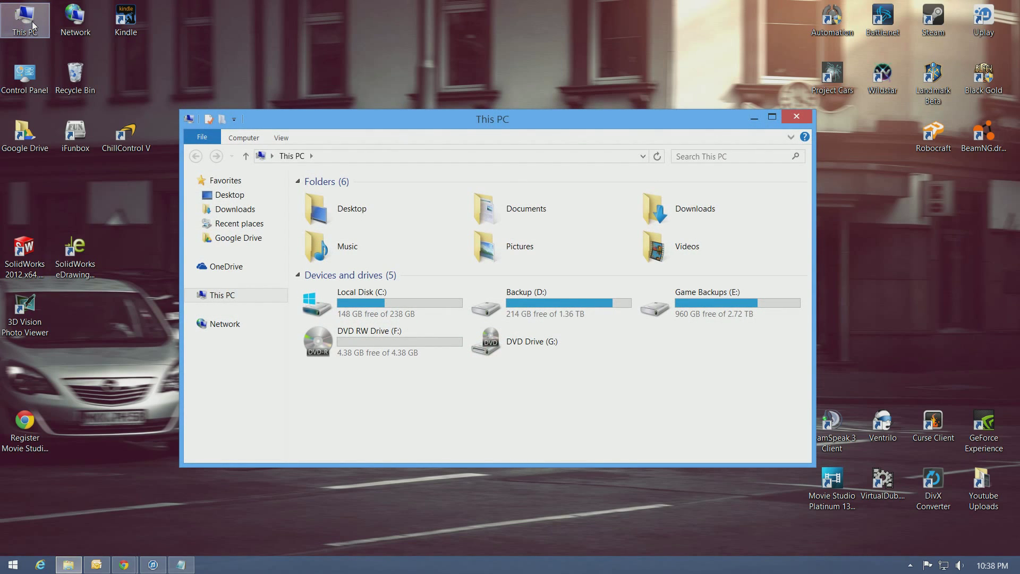
double_click(369, 306)
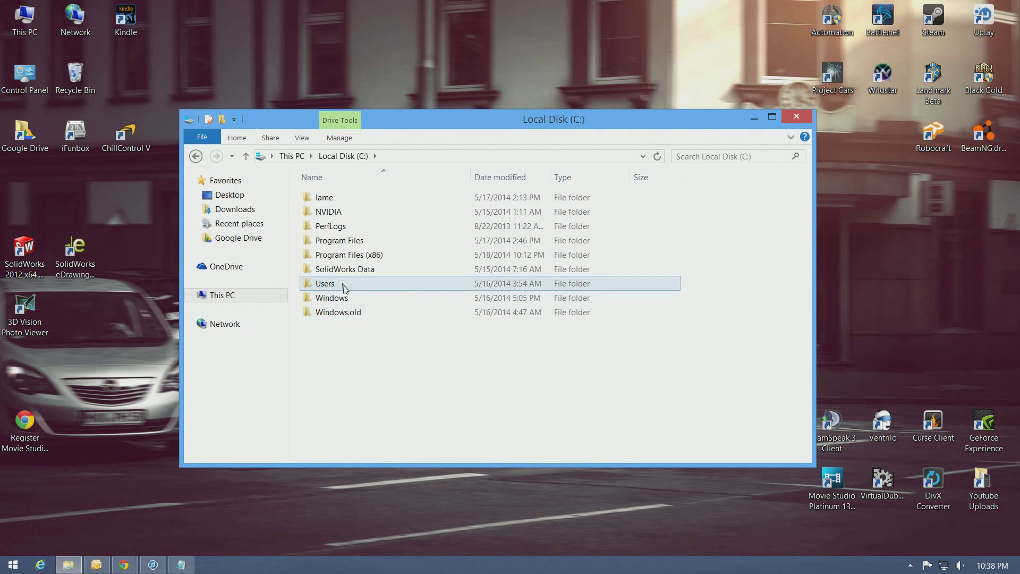
double_click(340, 285)
left_click(345, 214)
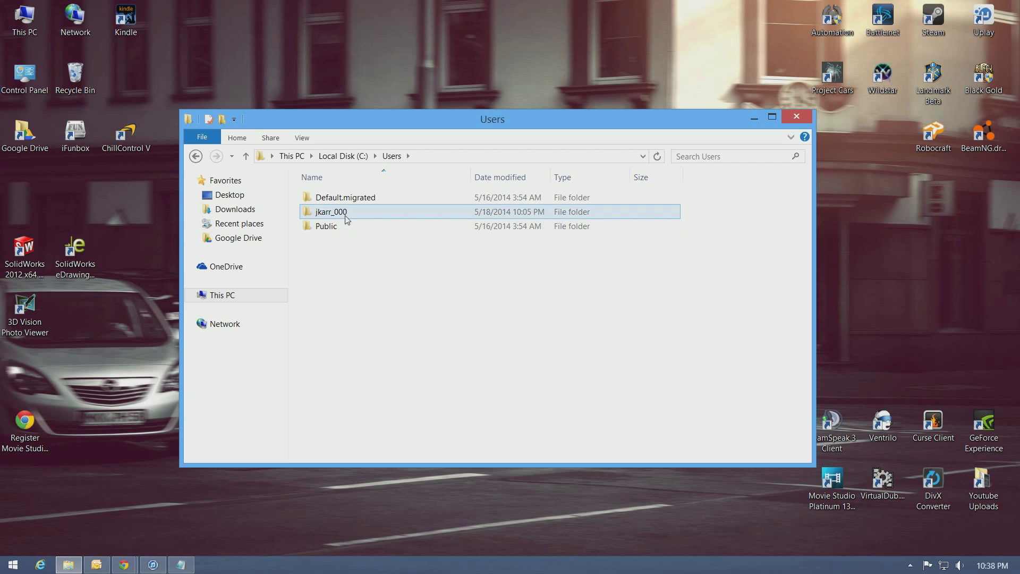
double_click(346, 218)
left_click(346, 289)
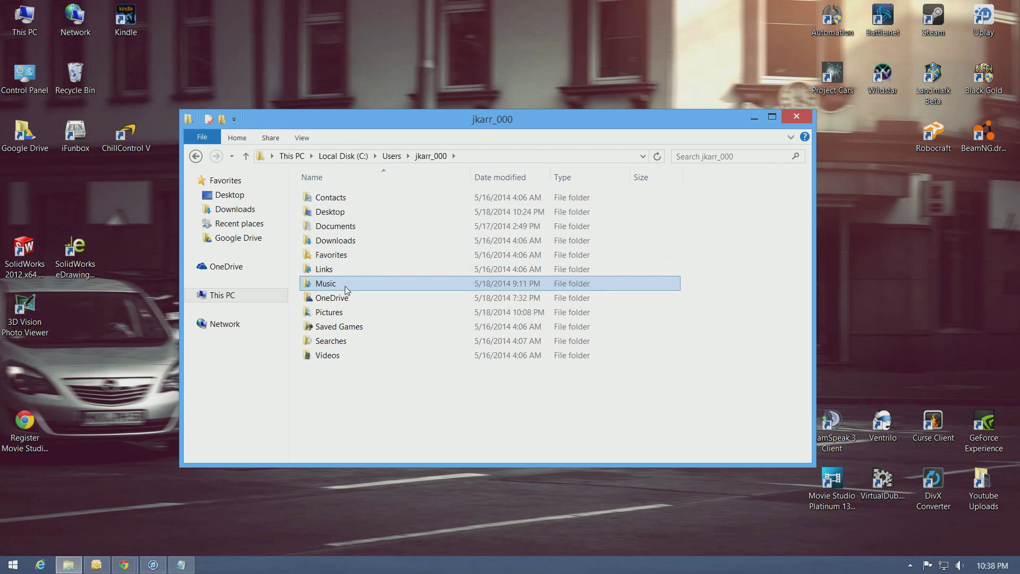
double_click(347, 289)
left_click(349, 195)
double_click(349, 195)
left_click(354, 212)
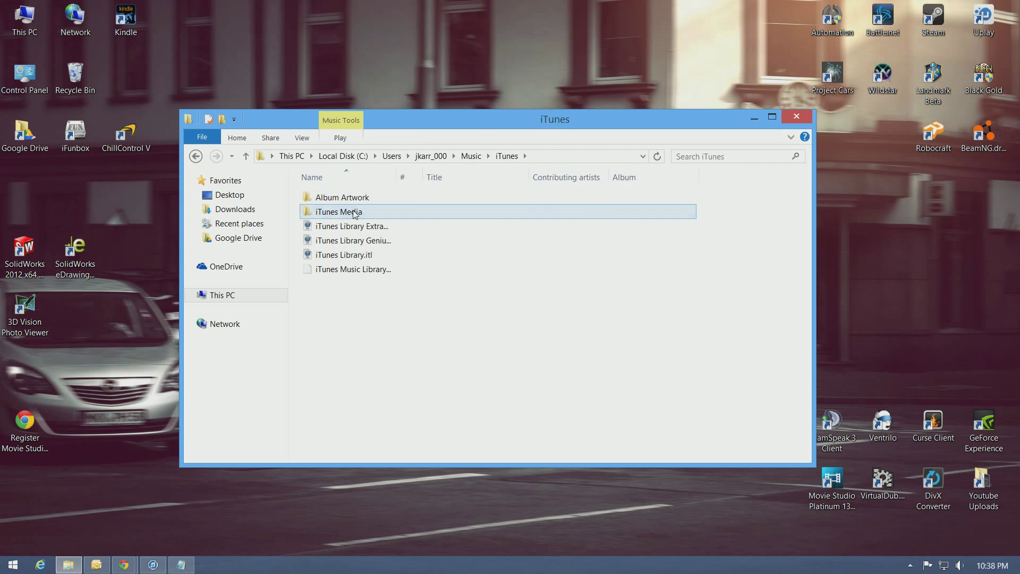
double_click(354, 213)
left_click(355, 226)
double_click(355, 228)
- Copy the Hearthstone 1.0.5361 .ipa into the hs_plists_version_1.0.5361 folder
left_click(354, 203)
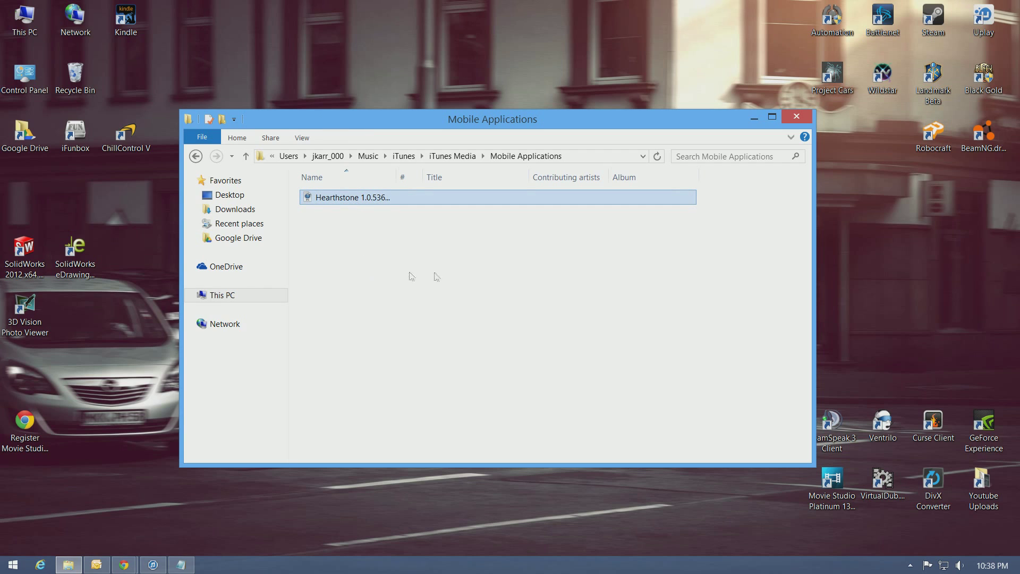
left_click(797, 116)
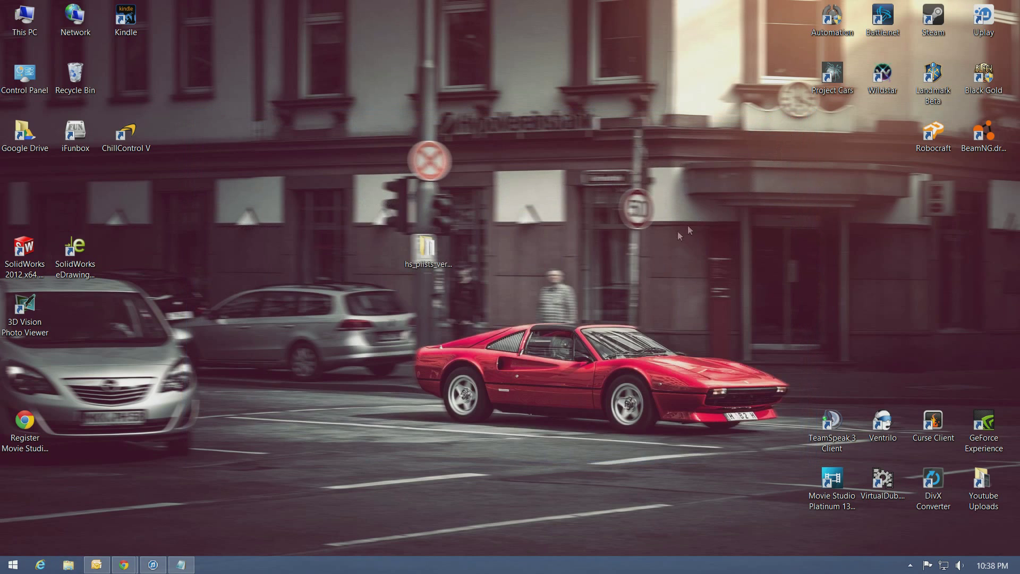
double_click(444, 249)
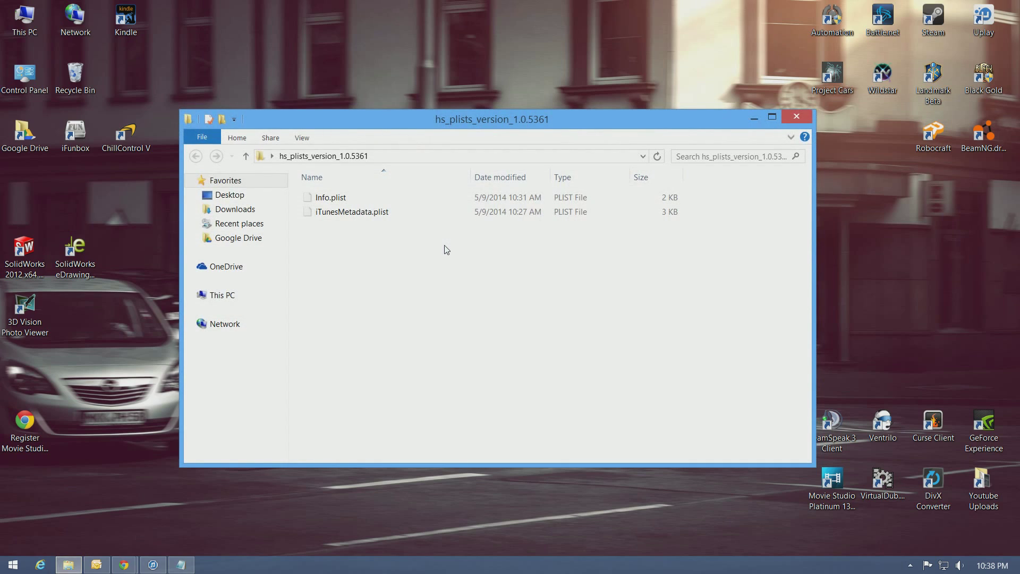
key("ctrl+v")
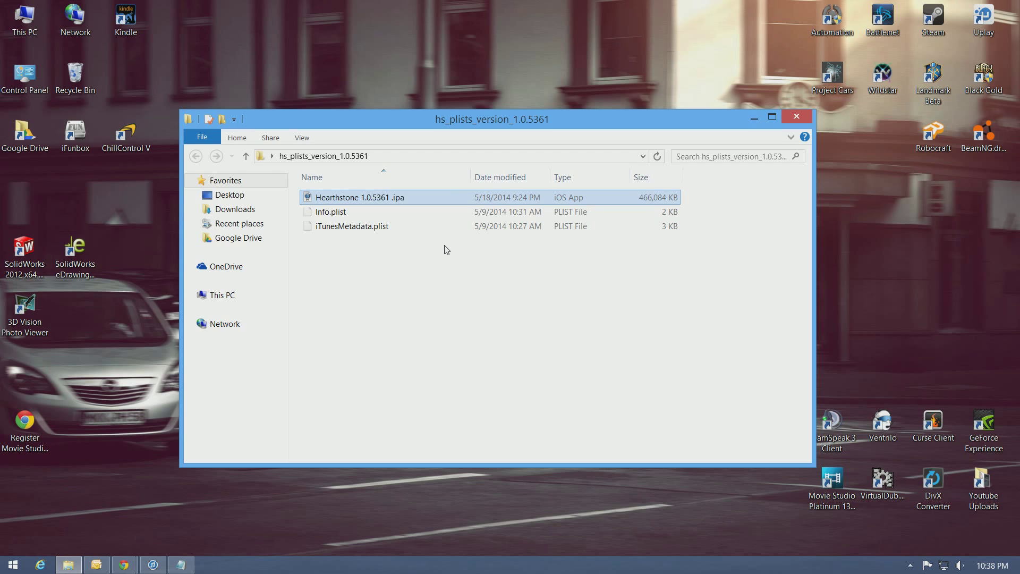
- Rename Hearthstone 1.0.5361.ipa to Hearthstone 1.0.5361.zip, confirming the extension change
right_click(403, 199)
left_click(436, 369)
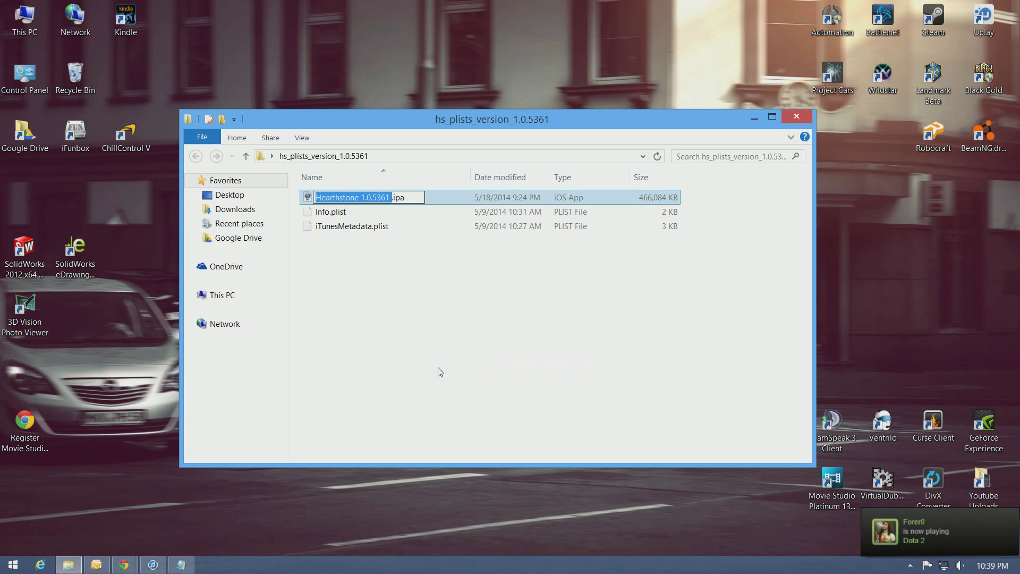
key("End")
key("BackSpace")
key("BackSpace")
key("BackSpace")
type("zip")
key("Return")
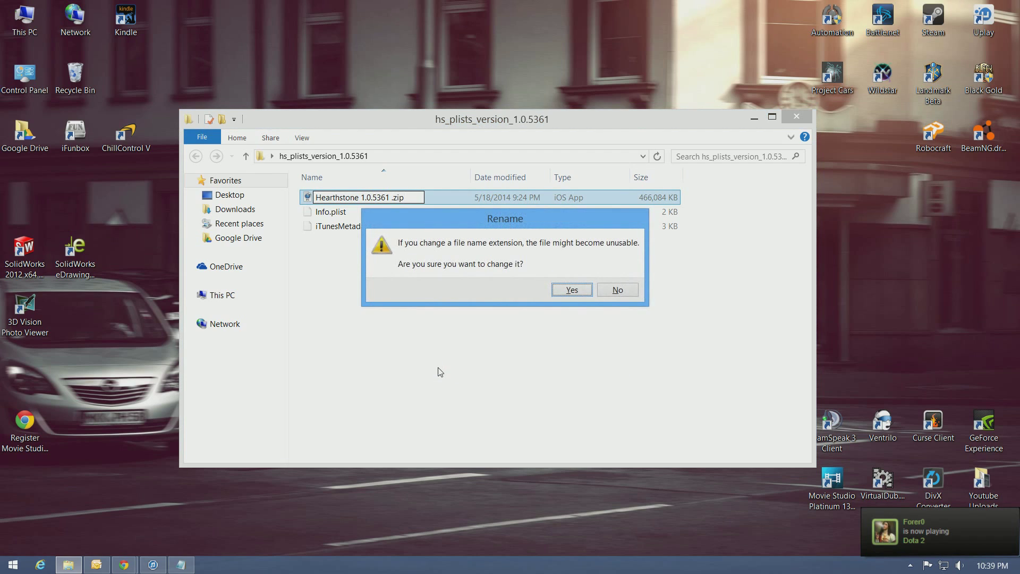
key("Return")
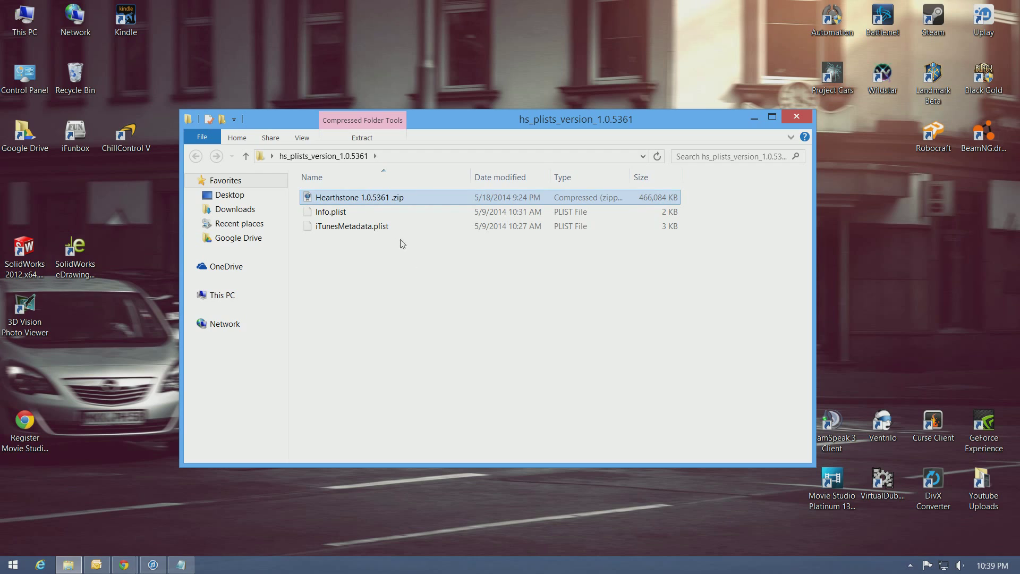
right_click(394, 199)
- Replace the zip's iTunesMetadata.plist with the one from hs_plists_version_1.0.5361
left_click(426, 228)
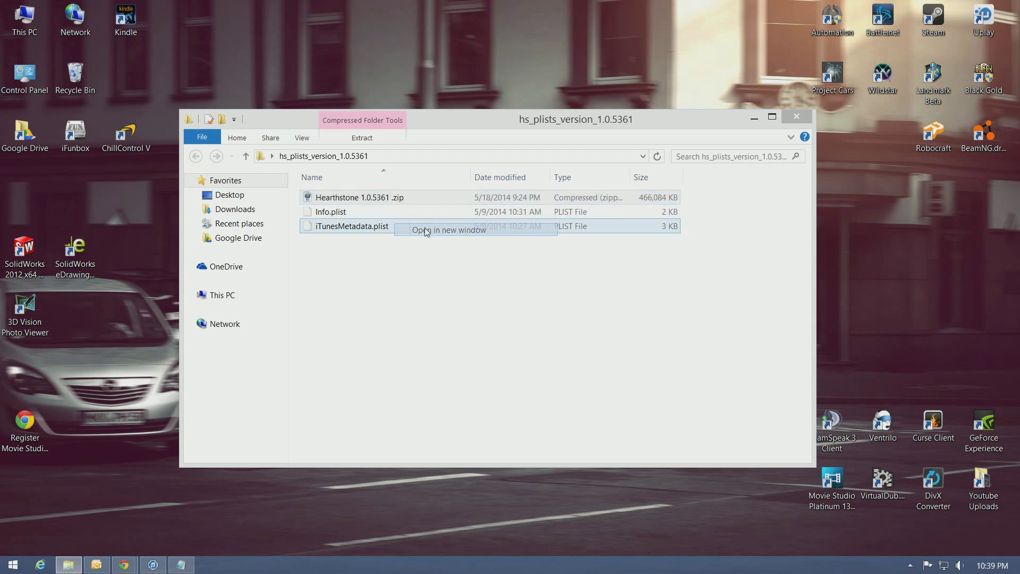
left_click_drag(430, 137, 636, 153)
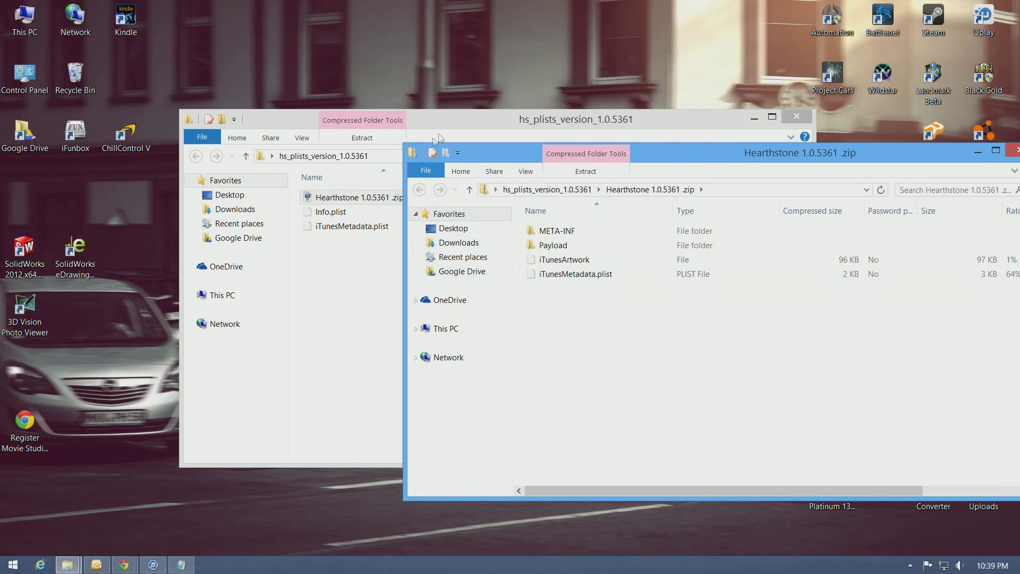
left_click_drag(476, 116, 356, 110)
left_click(229, 220, "ctrl")
left_click(229, 220)
left_click_drag(229, 221, 731, 348)
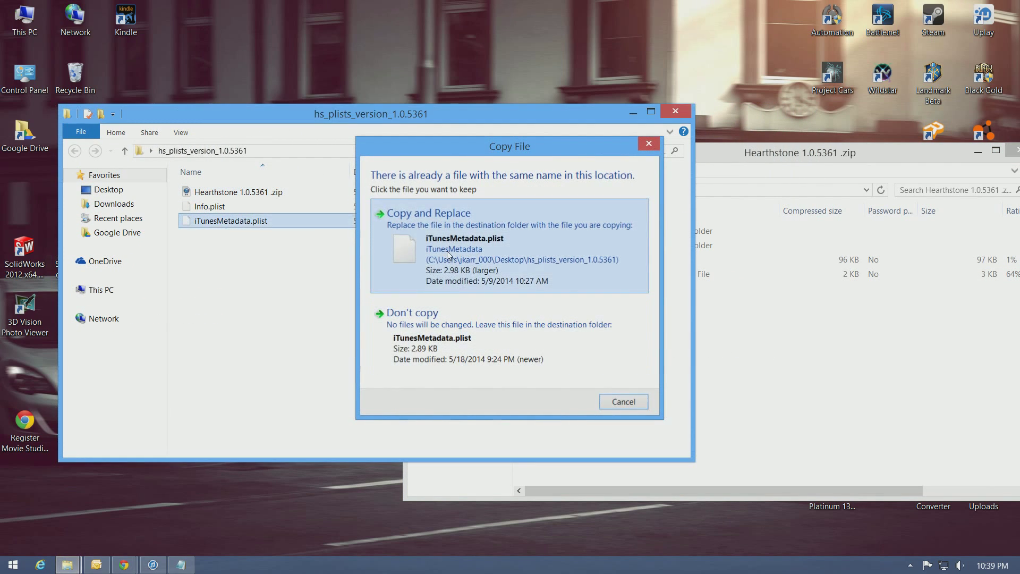
left_click(448, 251)
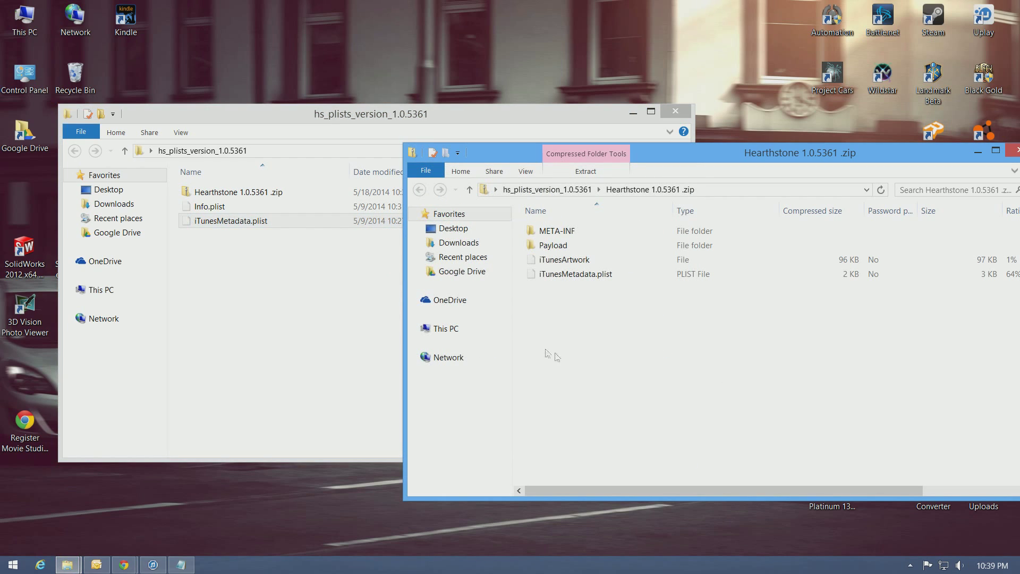
- Replace Info.plist inside Payload/hearthstone.app with the new Info.plist, then close that window
double_click(557, 247)
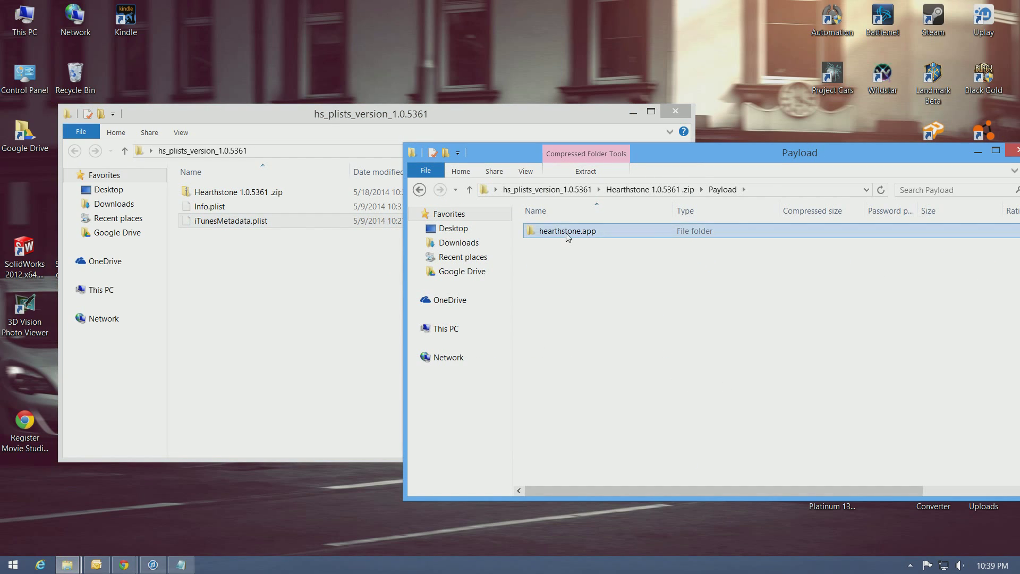
double_click(566, 233)
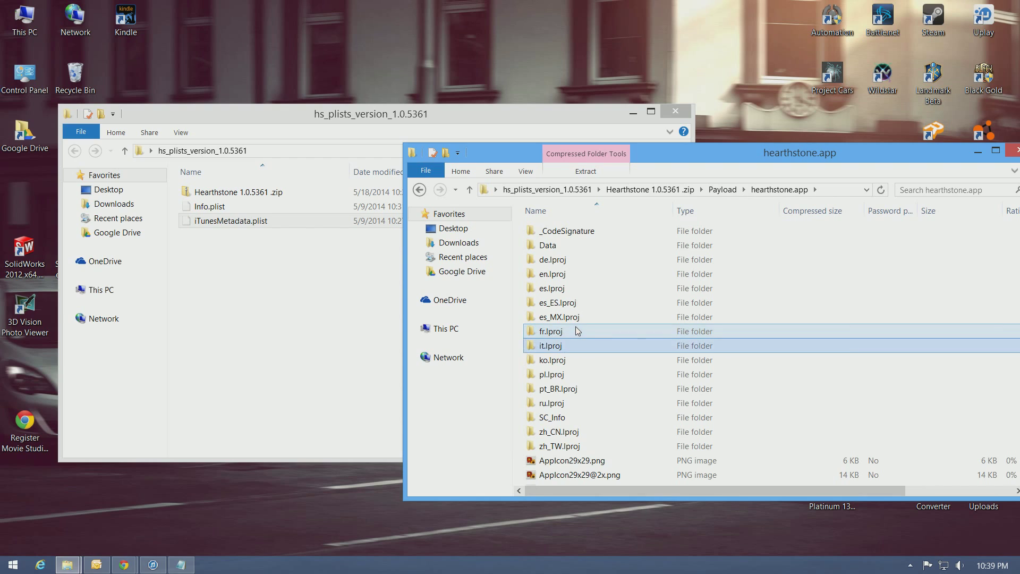
scroll(576, 328, "down", 10)
left_click(619, 366)
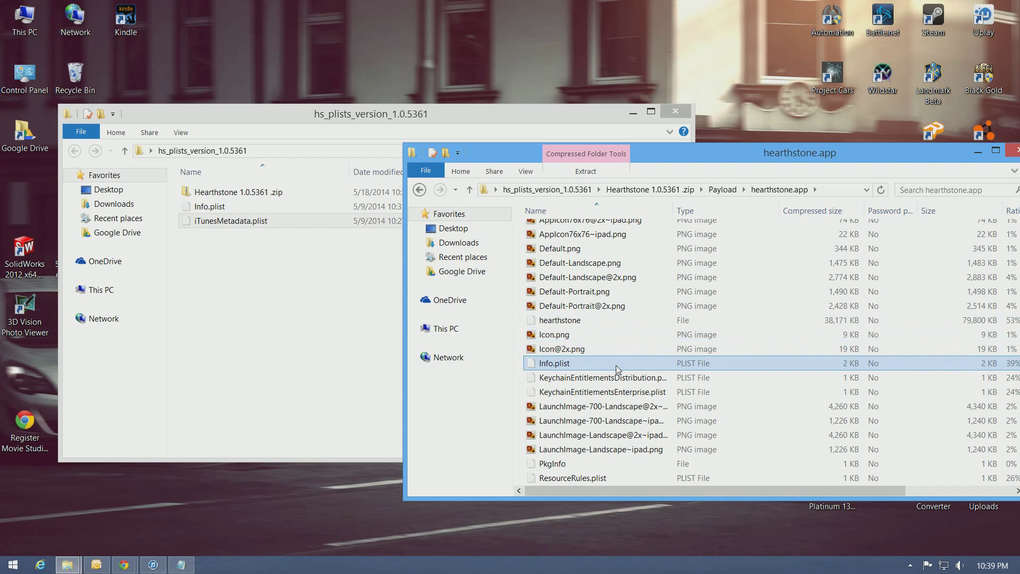
left_click_drag(218, 209, 751, 346)
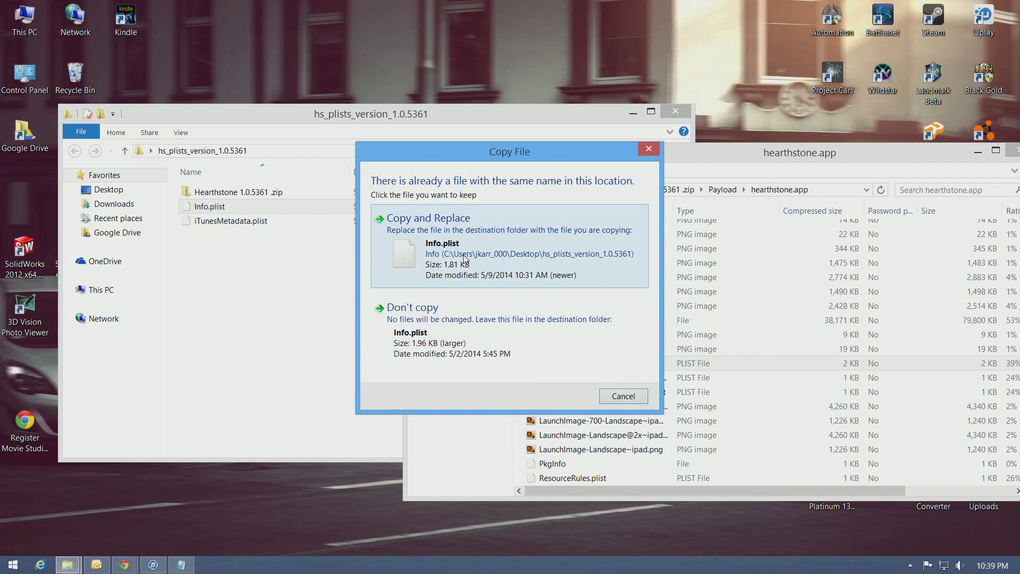
left_click(450, 243)
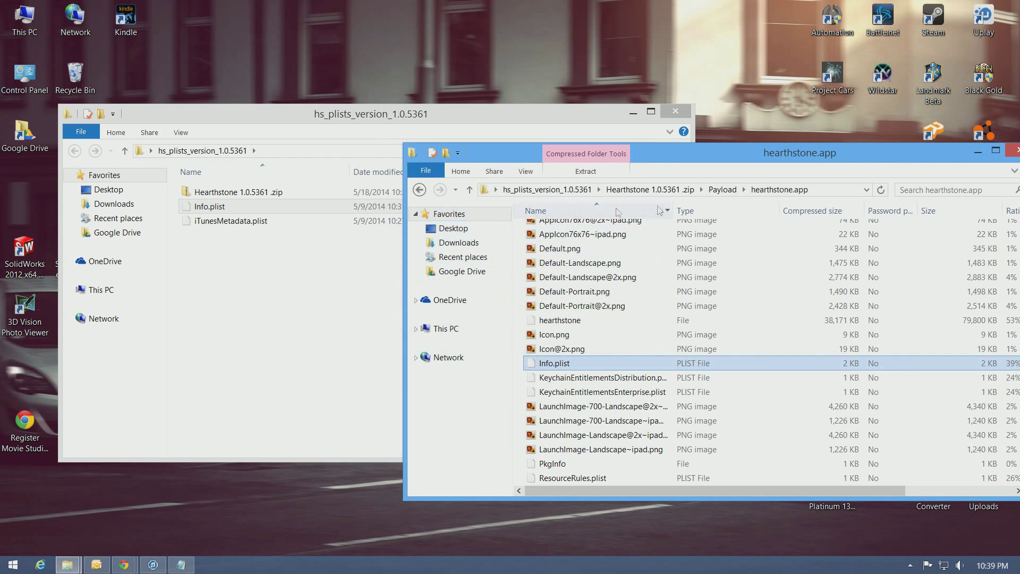
left_click_drag(908, 159, 764, 171)
left_click(881, 168)
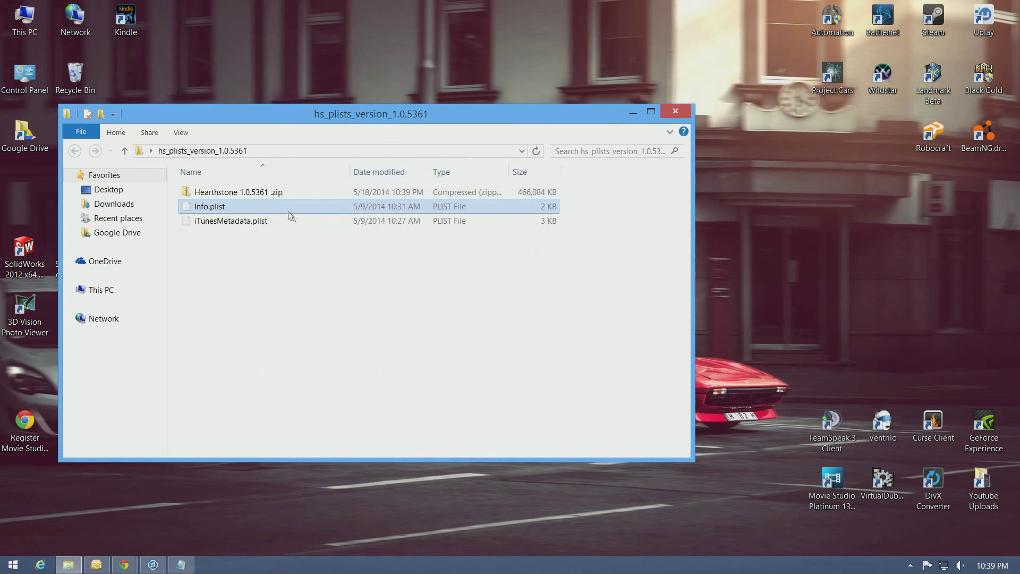
- Rename the Hearthstone zip back to .ipa, confirm the change, and launch iFunBox from the desktop
right_click(247, 193)
left_click(302, 422)
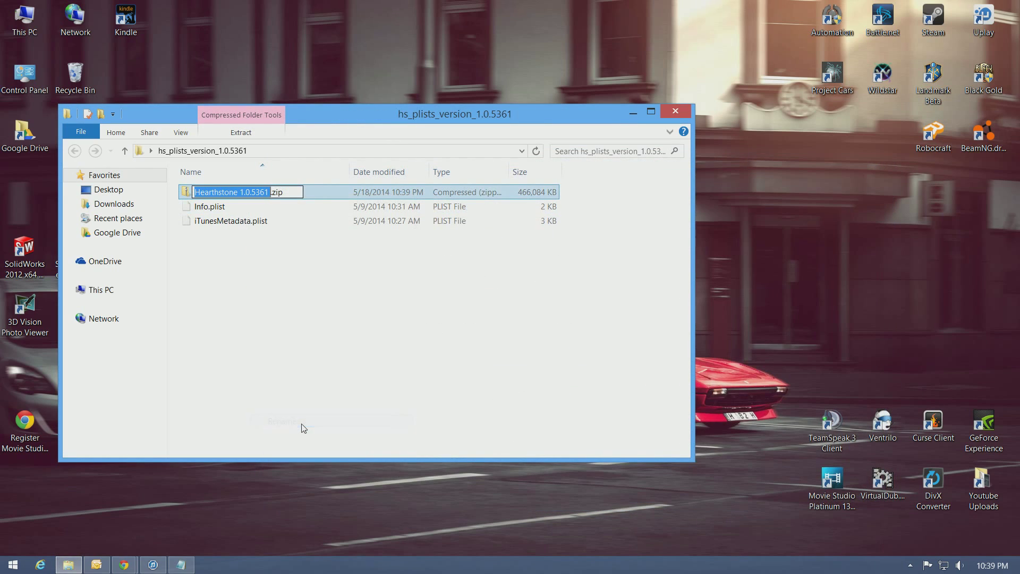
key("End")
key("BackSpace")
key("BackSpace")
key("BackSpace")
type("i")
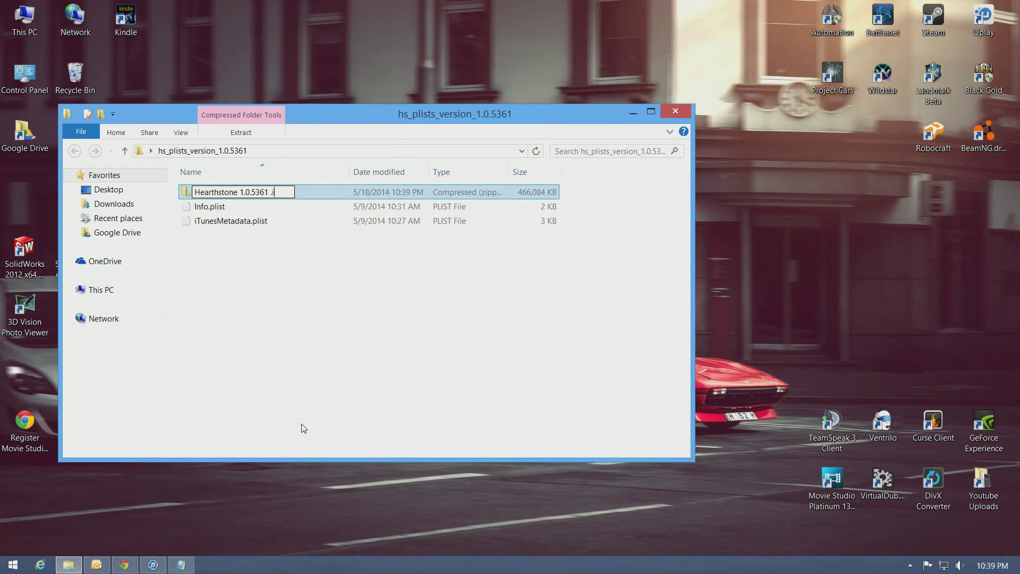
type("pa")
key("Return")
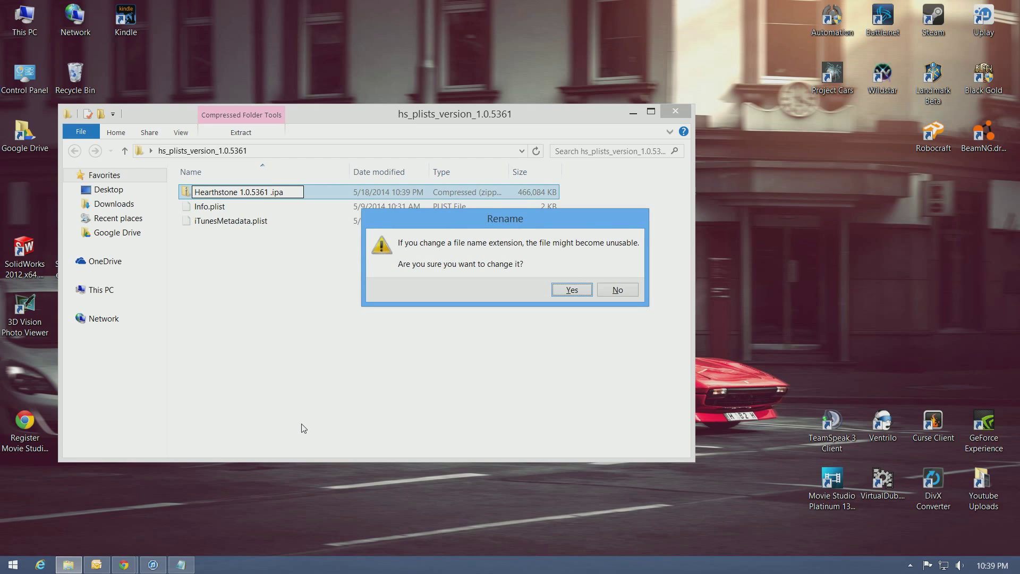
key("Return")
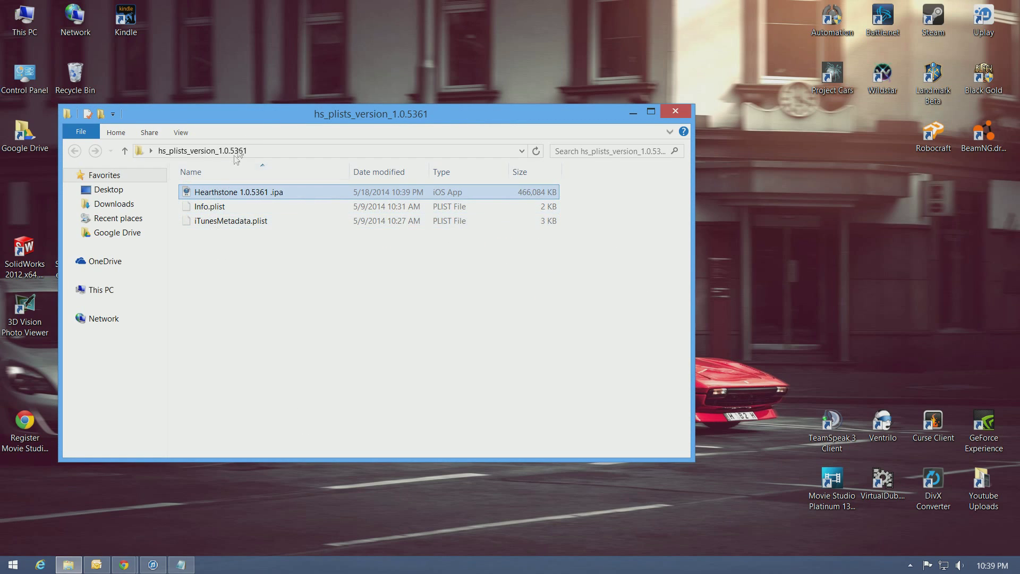
left_click_drag(263, 115, 376, 118)
double_click(89, 136)
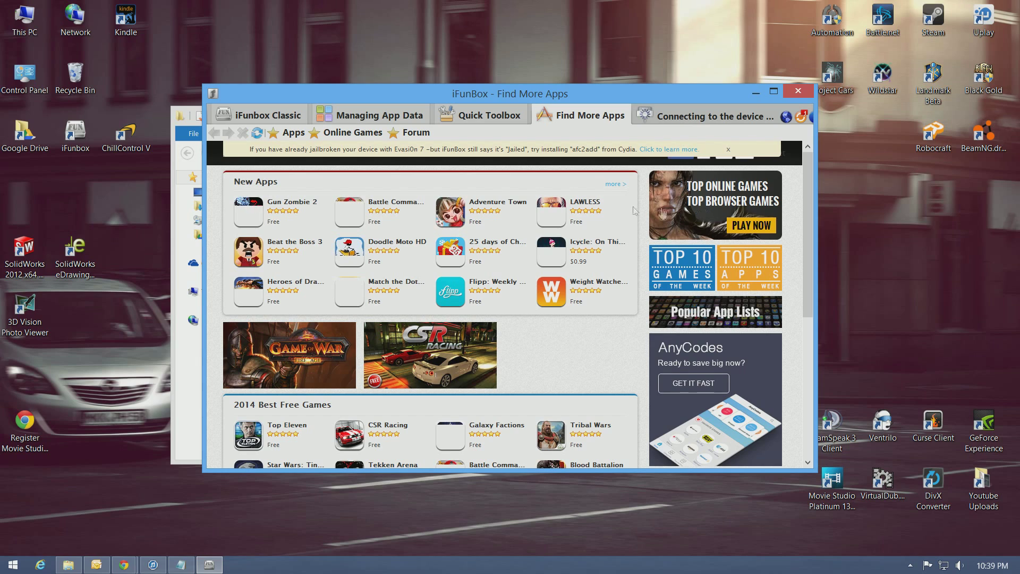
- In iFunBox Classic, install Hearthstone 1.0.5361 .ipa onto the connected iPhone
left_click(287, 116)
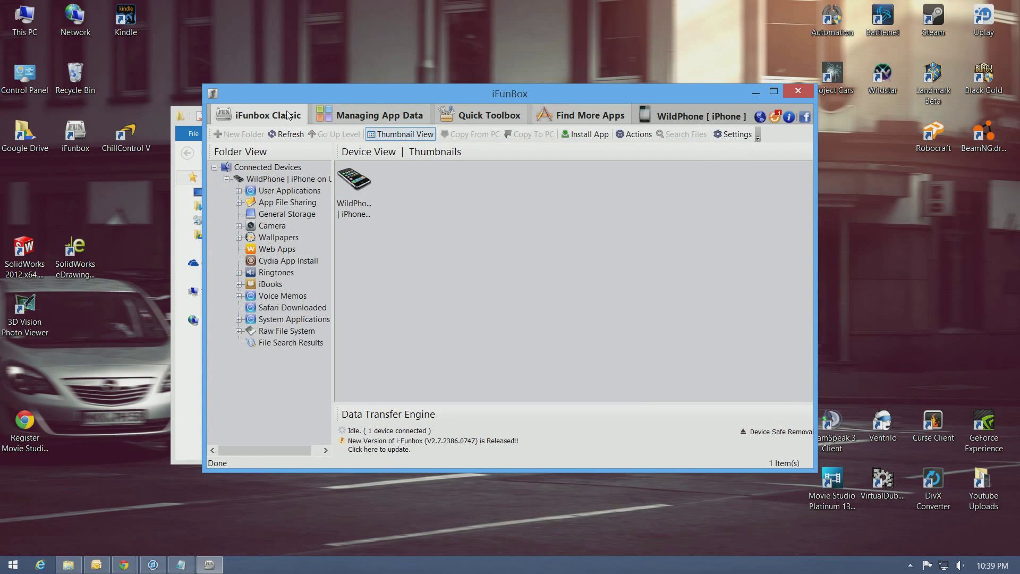
double_click(364, 204)
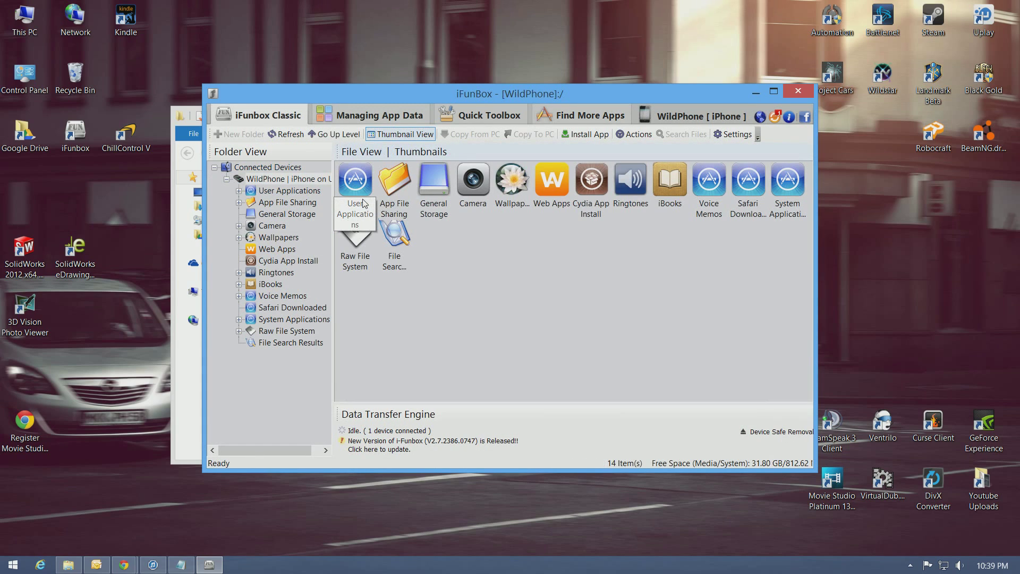
left_click(581, 135)
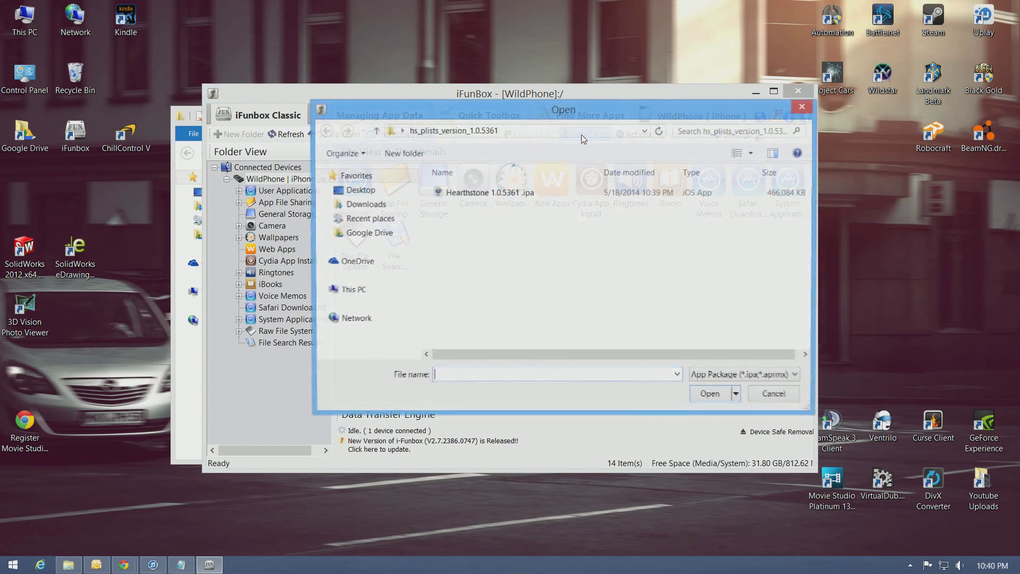
left_click(498, 194)
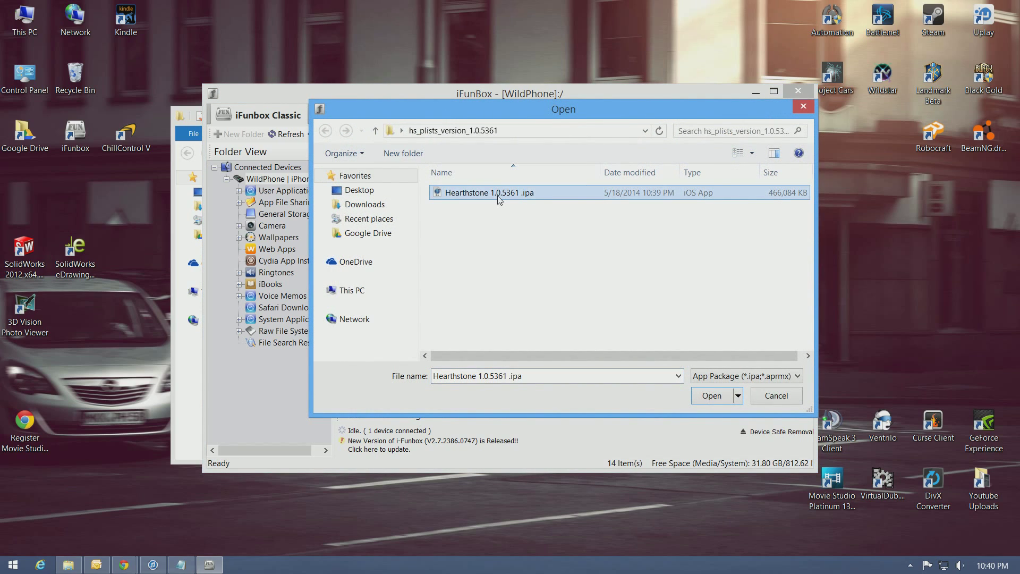
left_click(712, 396)
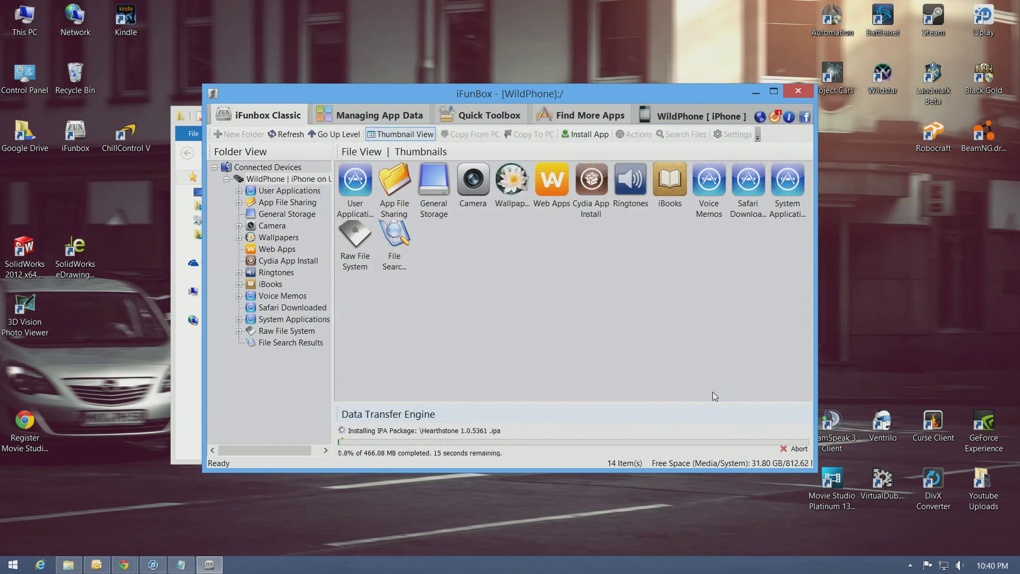